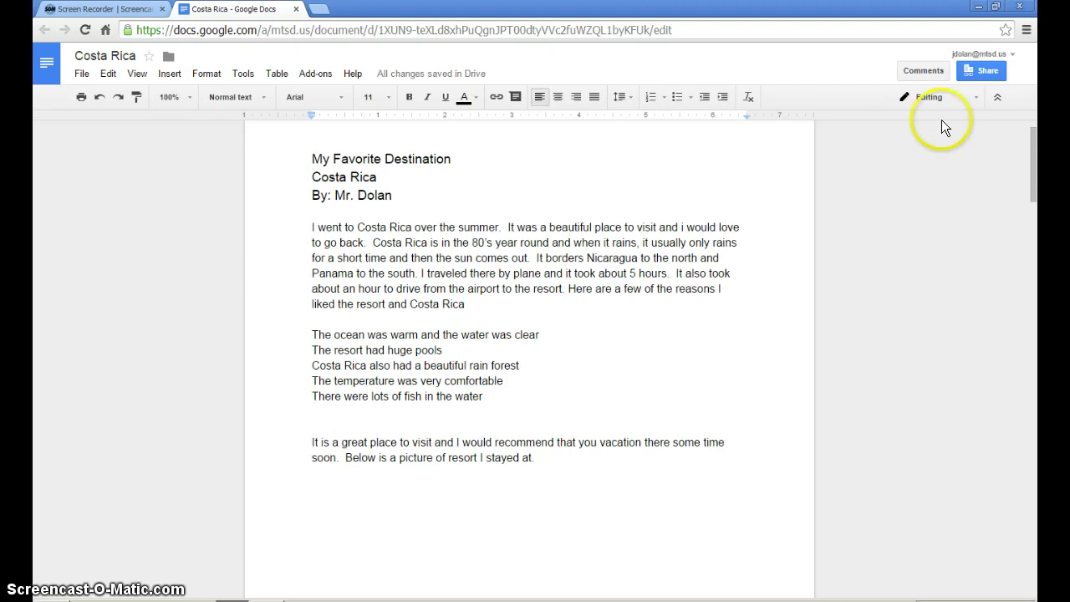
# Minimize the browser and launch Google Earth from the Student Applications folder on the desktop
pyautogui.click(979, 8)
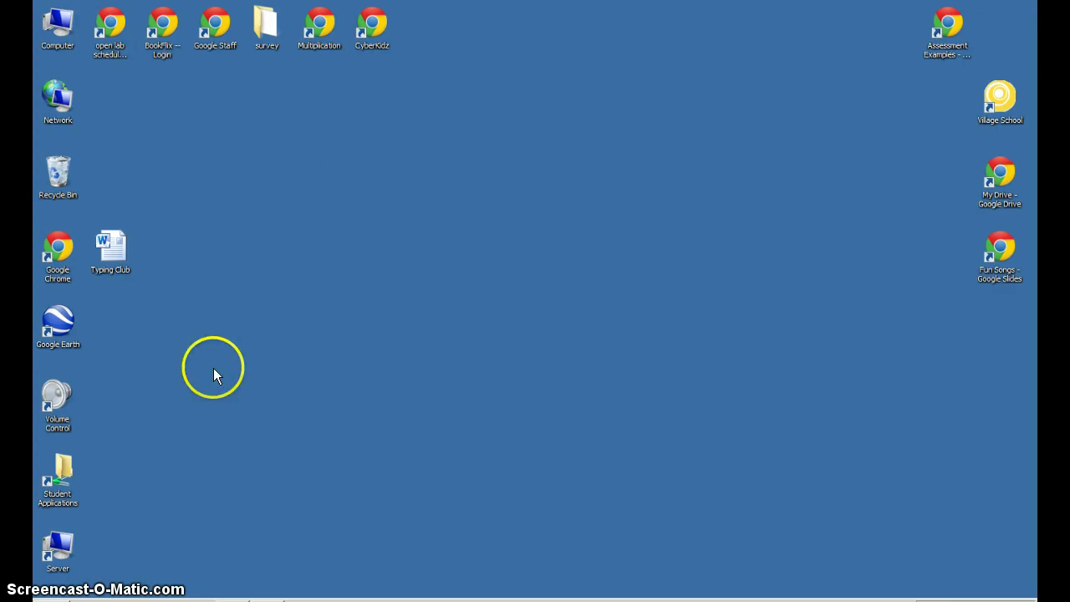
pyautogui.doubleClick(58, 472)
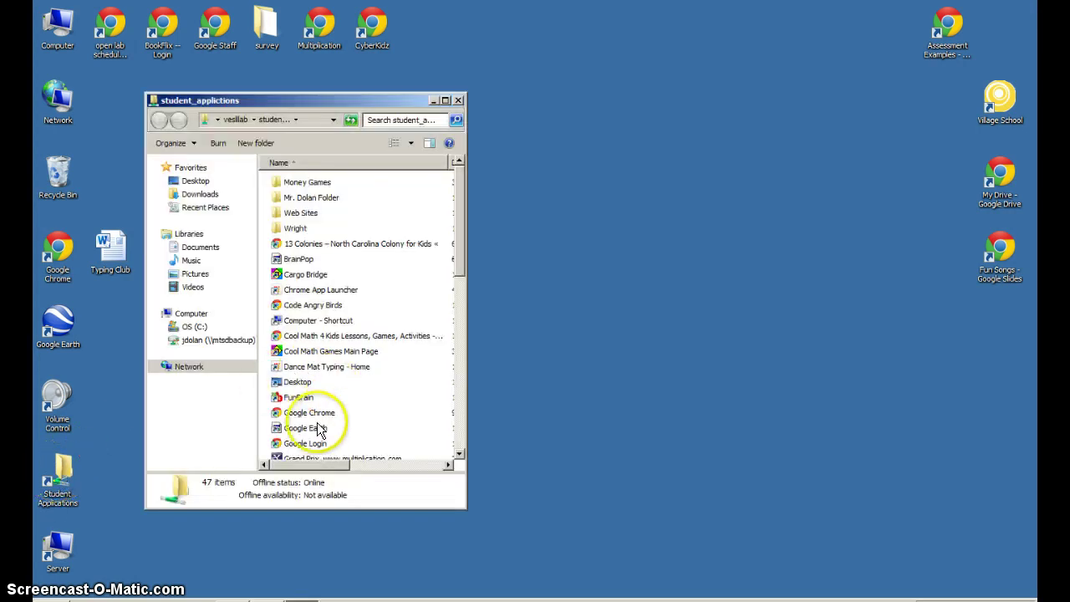
pyautogui.click(306, 433)
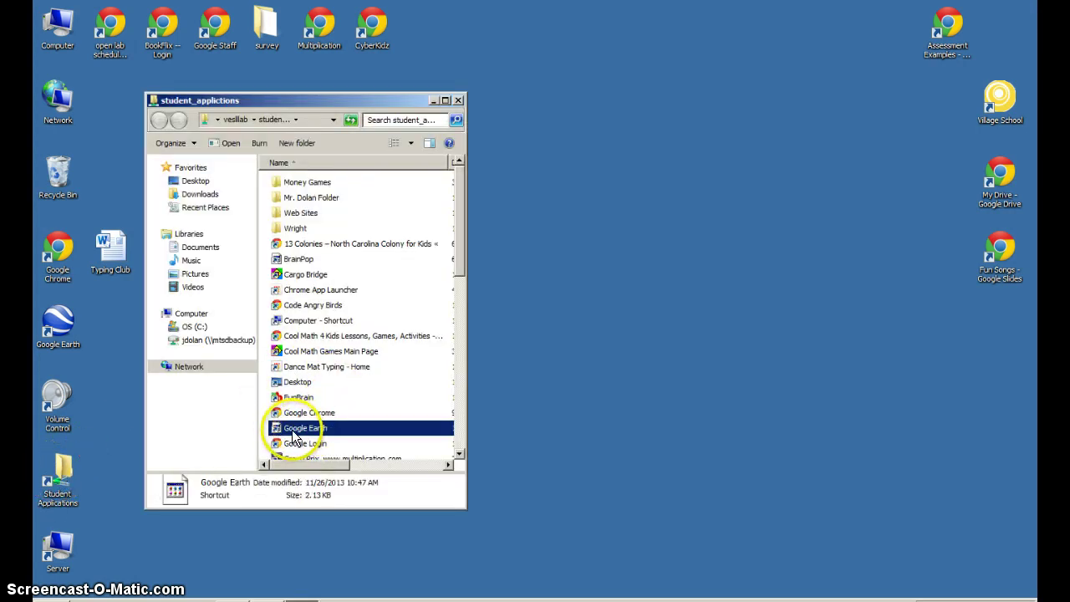
pyautogui.doubleClick(300, 436)
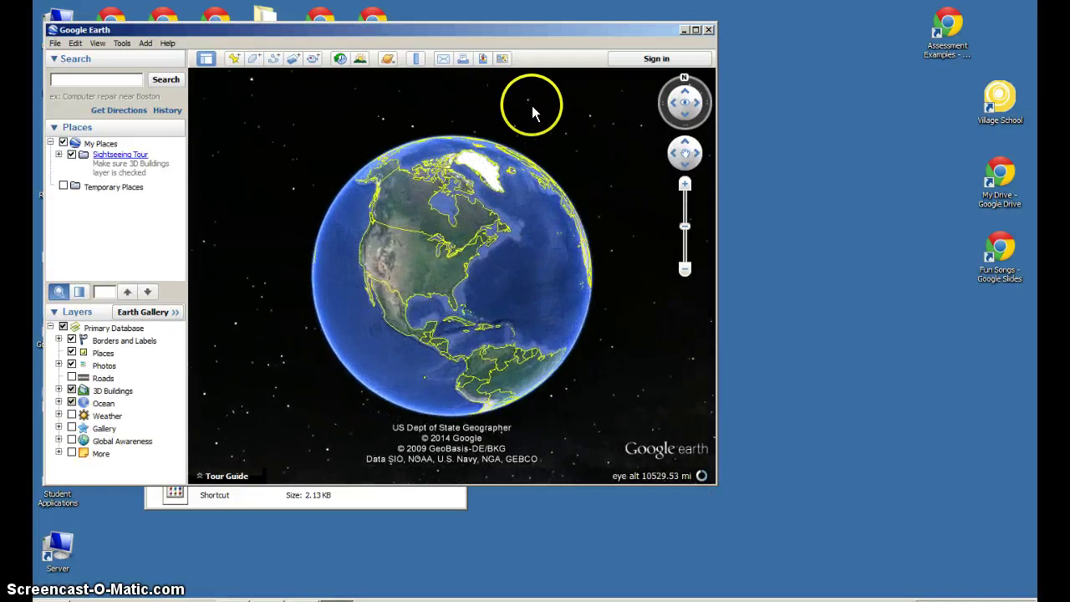
# Maximize Google Earth, search 'Riu costa rica' and fly to the Hotel RIU Guanacaste result
pyautogui.click(694, 30)
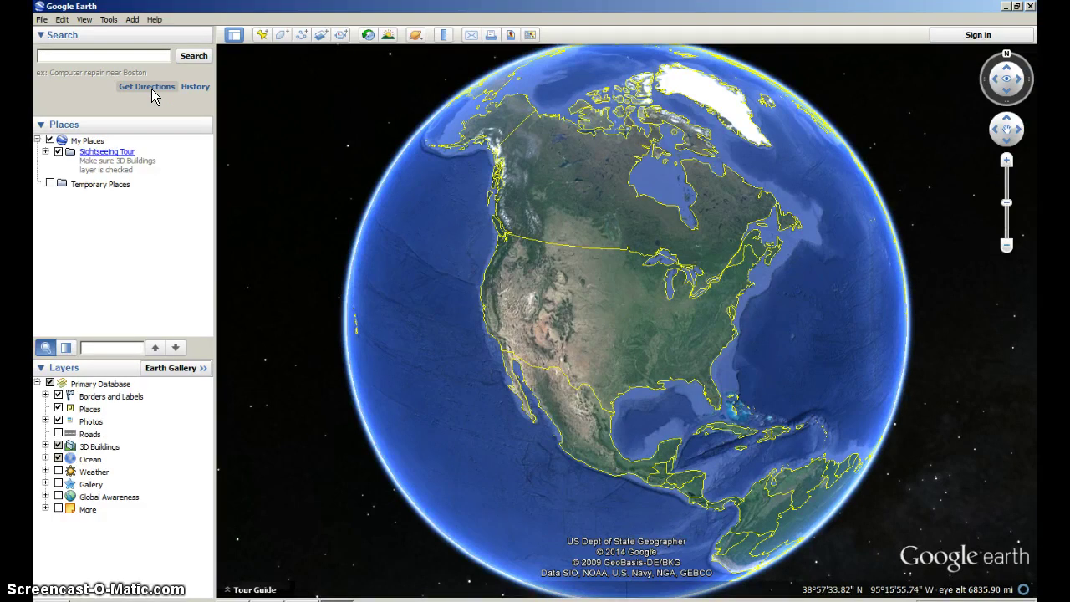
pyautogui.write('iu')
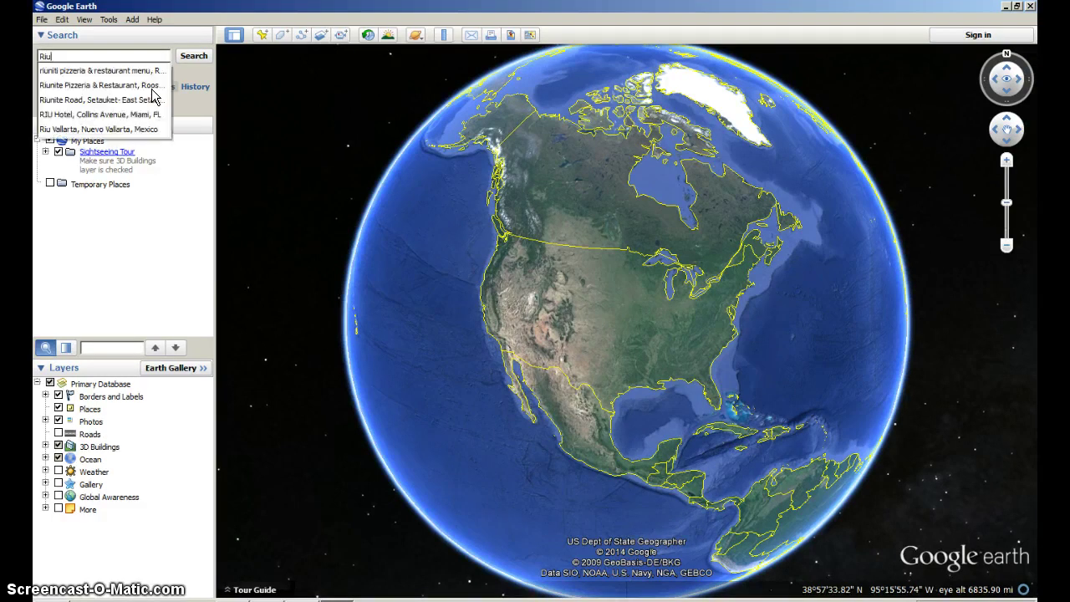
pyautogui.write(' costa rica')
pyautogui.press('Return')
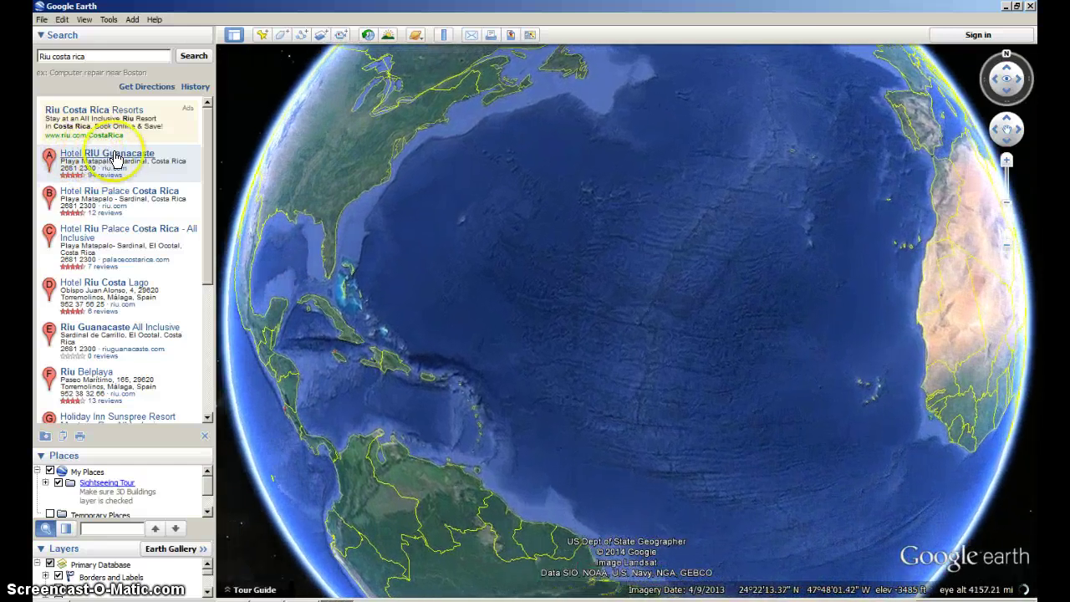
pyautogui.click(117, 160)
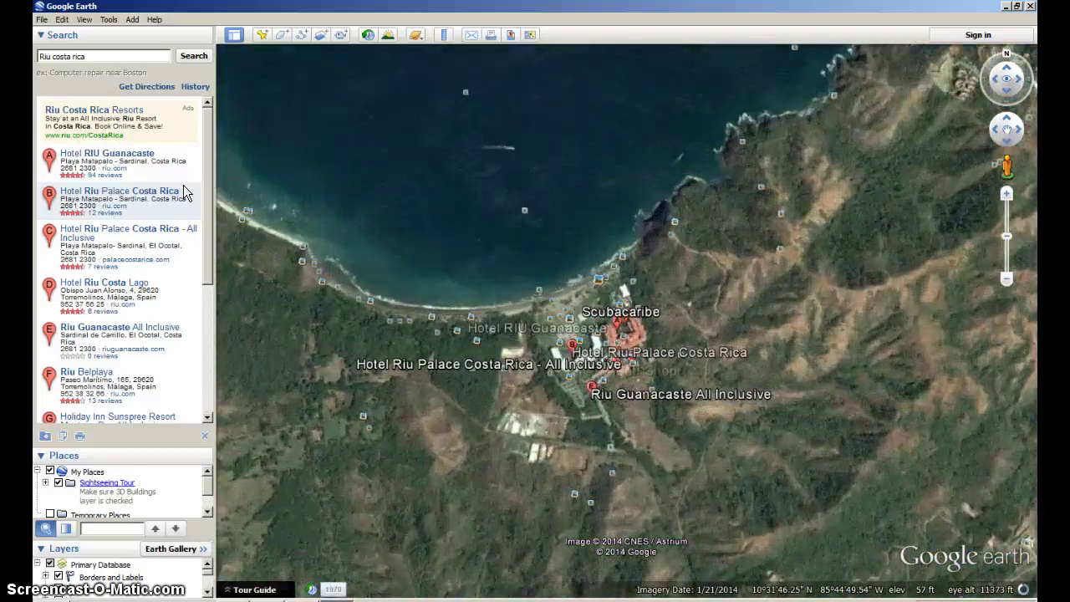
pyautogui.click(194, 182)
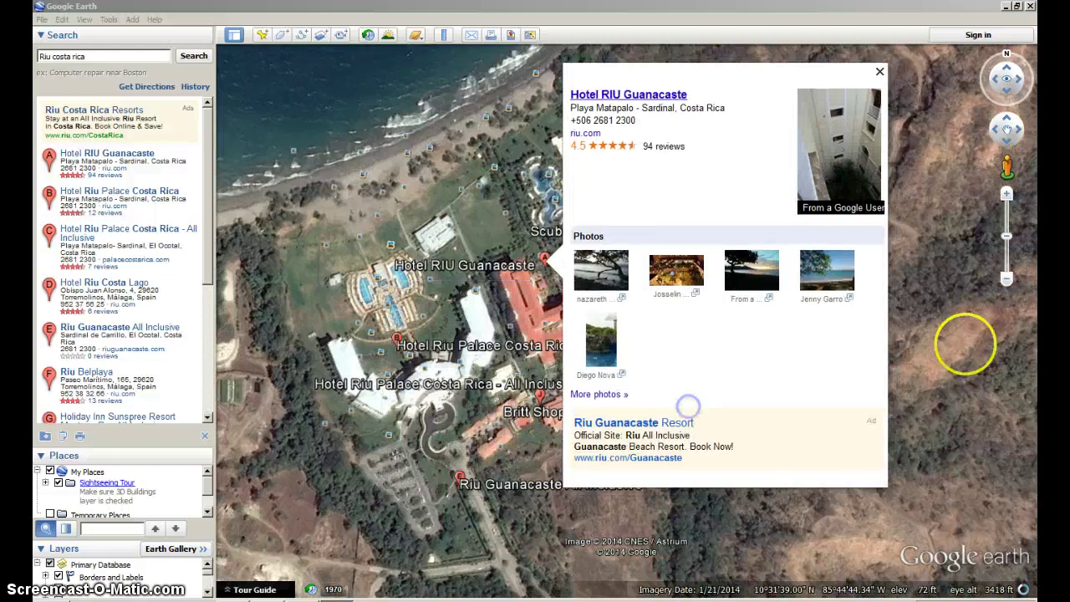
# Close the hotel info balloon, clear the search results and pan to centre the resort buildings
pyautogui.click(880, 73)
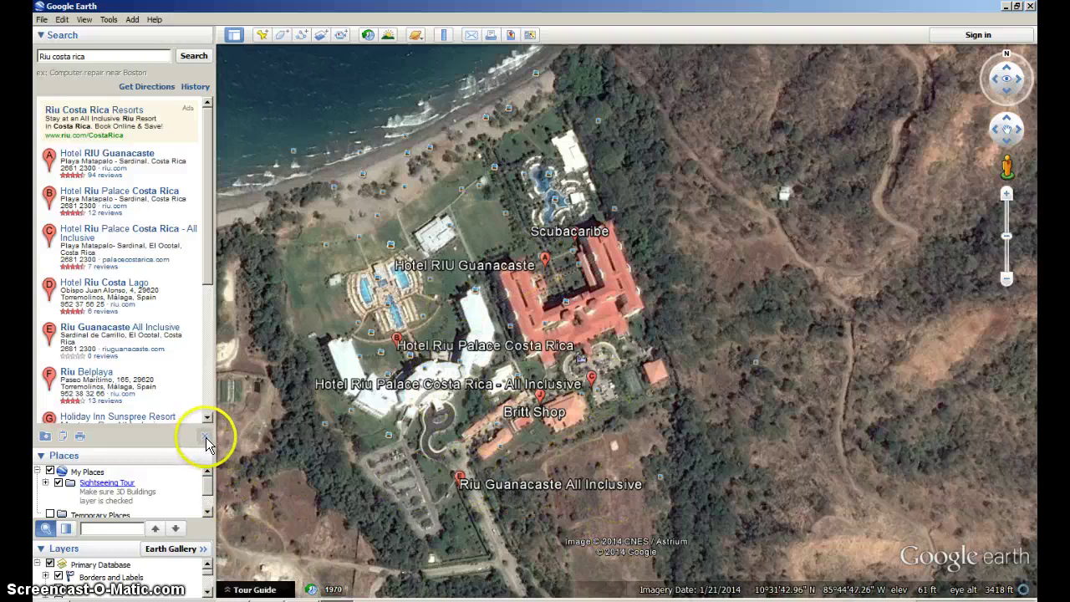
pyautogui.click(203, 437)
pyautogui.moveTo(739, 459); pyautogui.dragTo(708, 485)
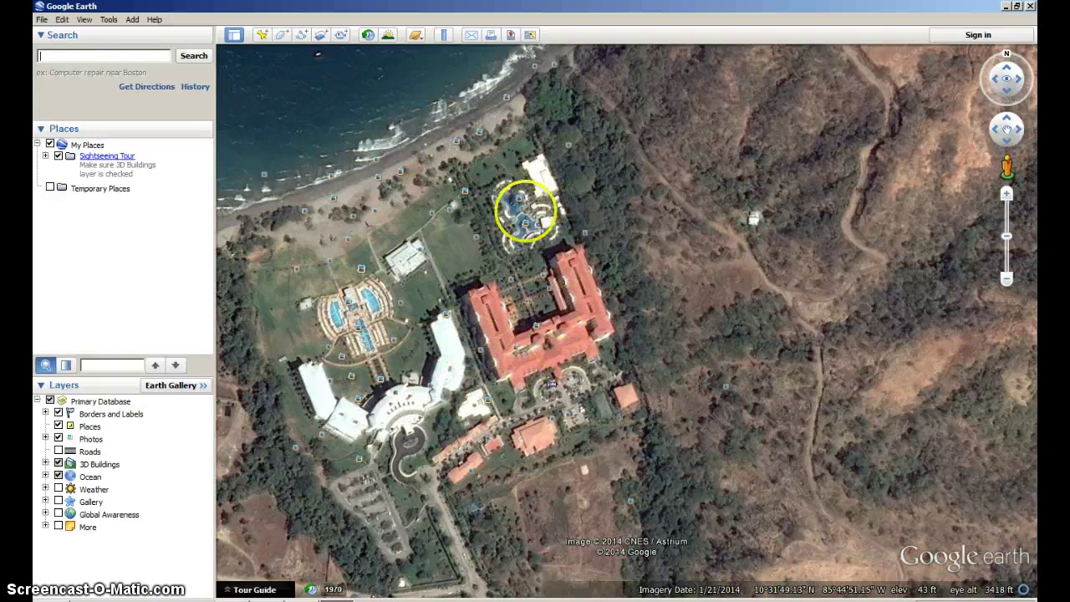
pyautogui.click(768, 277)
pyautogui.moveTo(768, 278); pyautogui.dragTo(767, 287)
pyautogui.moveTo(618, 282); pyautogui.dragTo(651, 291)
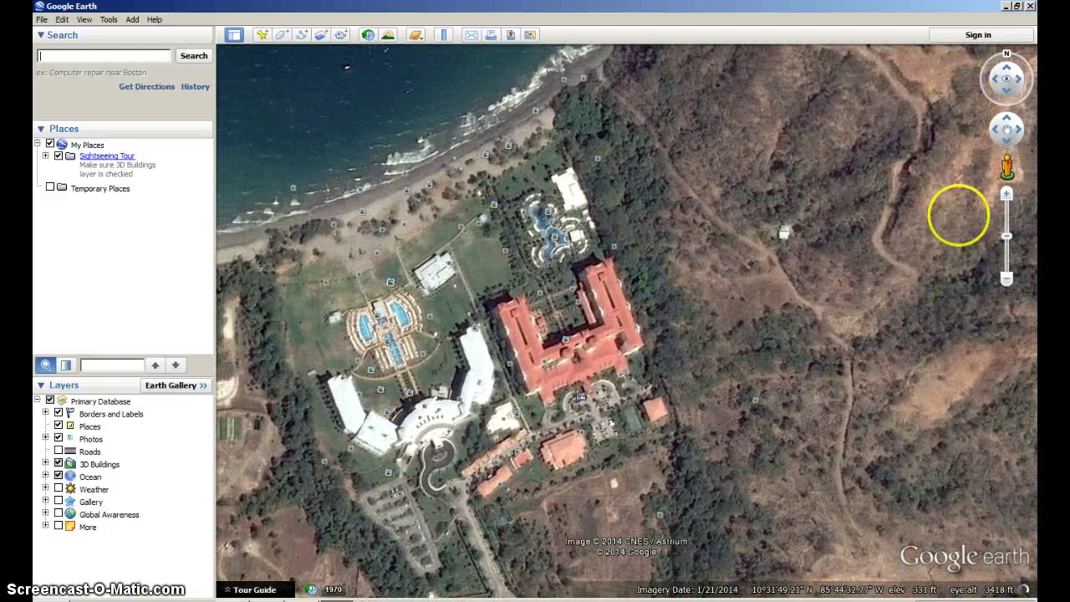
# Zoom in closer on the resort, reset the view to north-up and frame the pools and beach
pyautogui.click(1009, 281)
pyautogui.click(1008, 281)
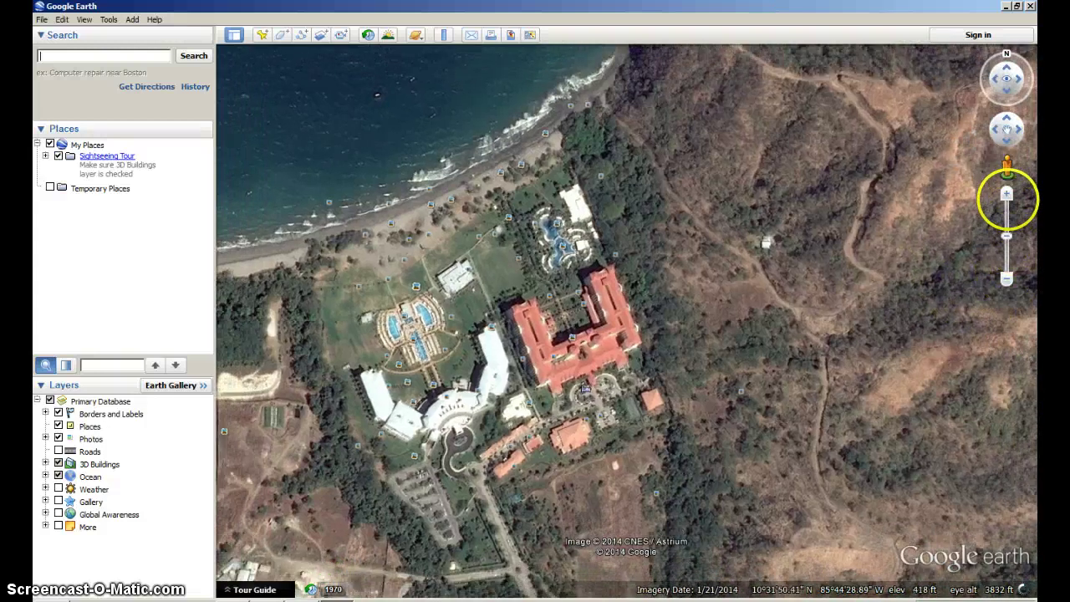
pyautogui.click(1008, 200)
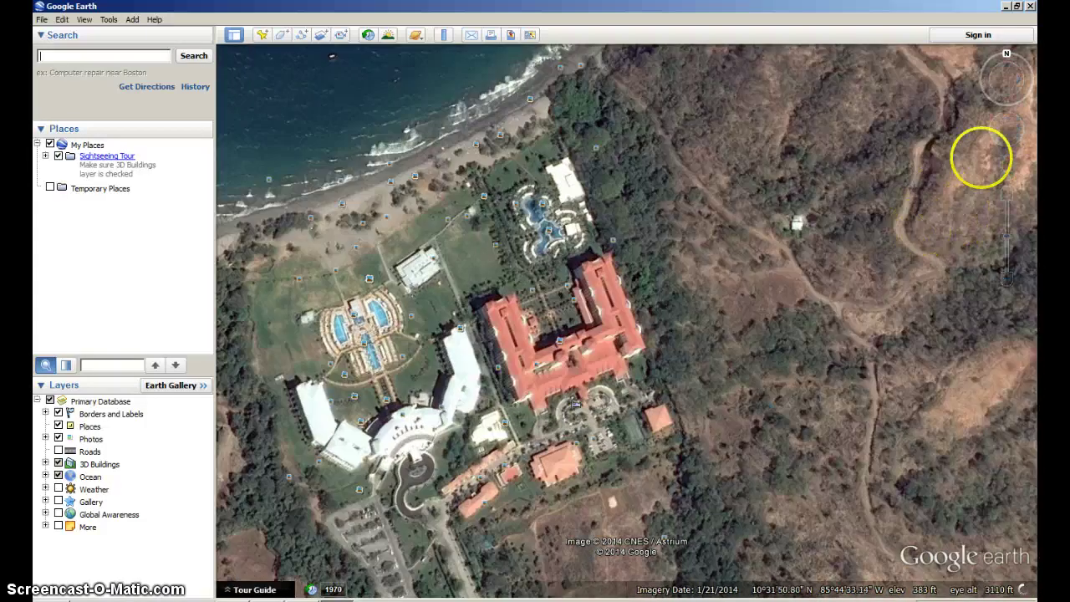
pyautogui.moveTo(1014, 136); pyautogui.dragTo(1025, 95)
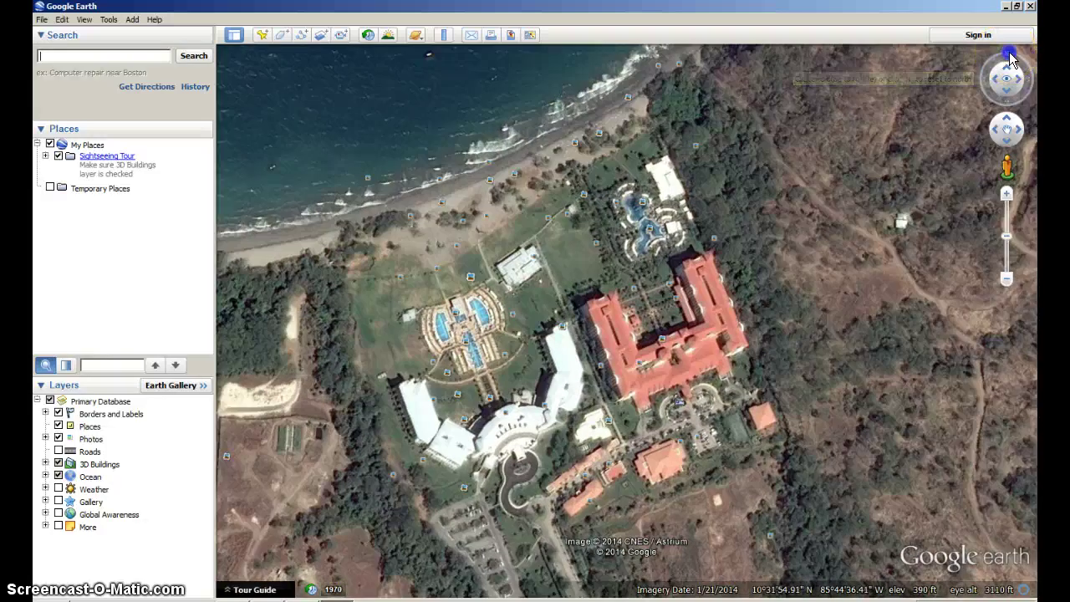
pyautogui.click(1014, 61)
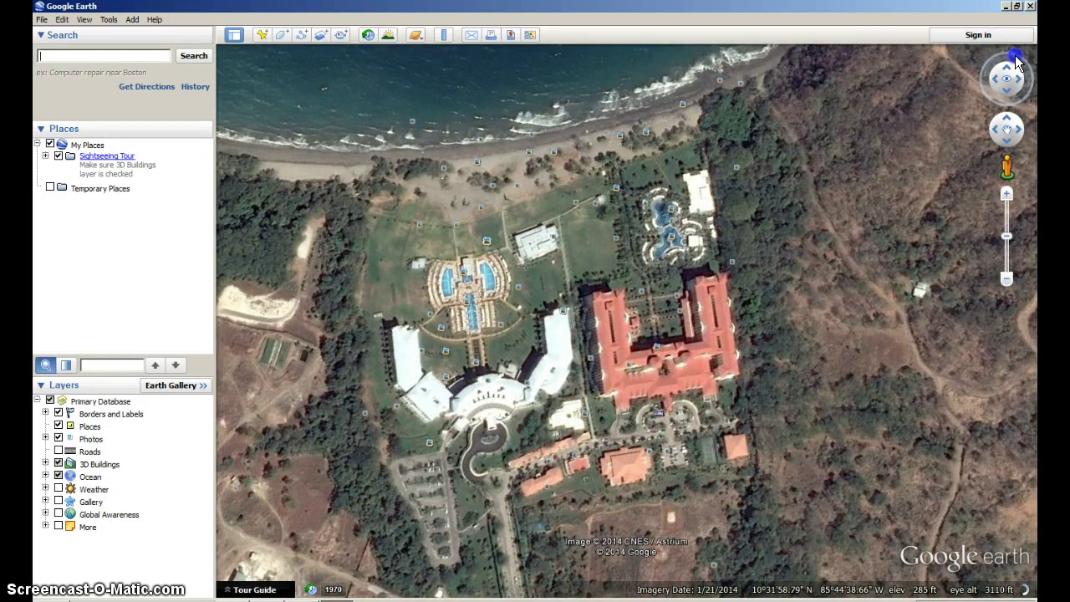
pyautogui.moveTo(845, 292)
pyautogui.mouseDown()
pyautogui.moveTo(881, 313)
pyautogui.moveTo(852, 306)
pyautogui.moveTo(777, 413)
pyautogui.moveTo(729, 400)
pyautogui.mouseUp()
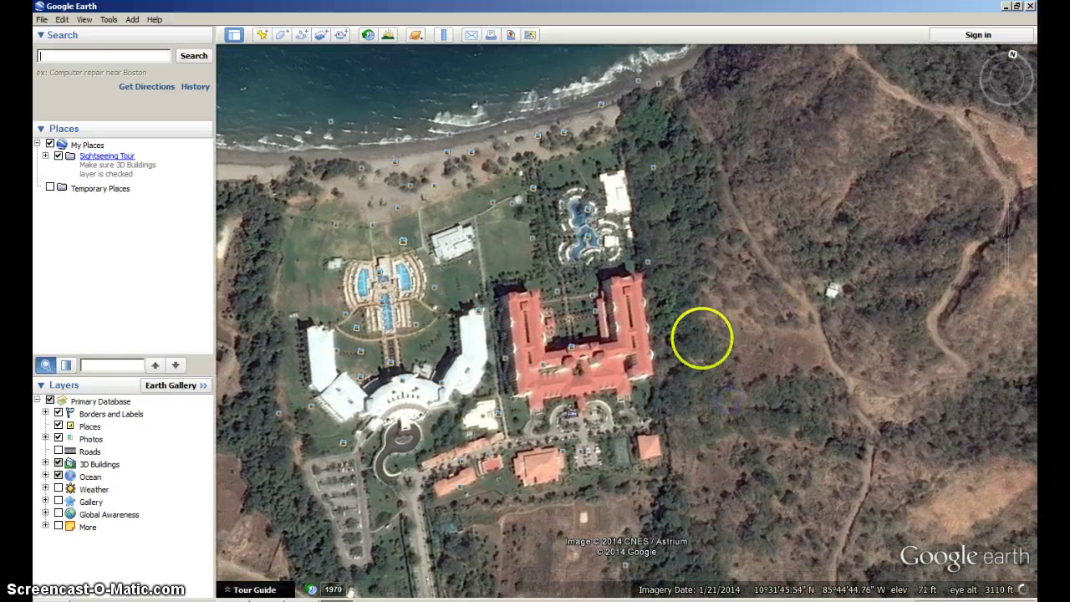
pyautogui.scroll(2, 788, 358)
# Nudge the resort view into frame, then minimize Google Earth to show the desktop
pyautogui.moveTo(788, 359)
pyautogui.mouseDown()
pyautogui.moveTo(722, 315)
pyautogui.moveTo(764, 347)
pyautogui.mouseUp()
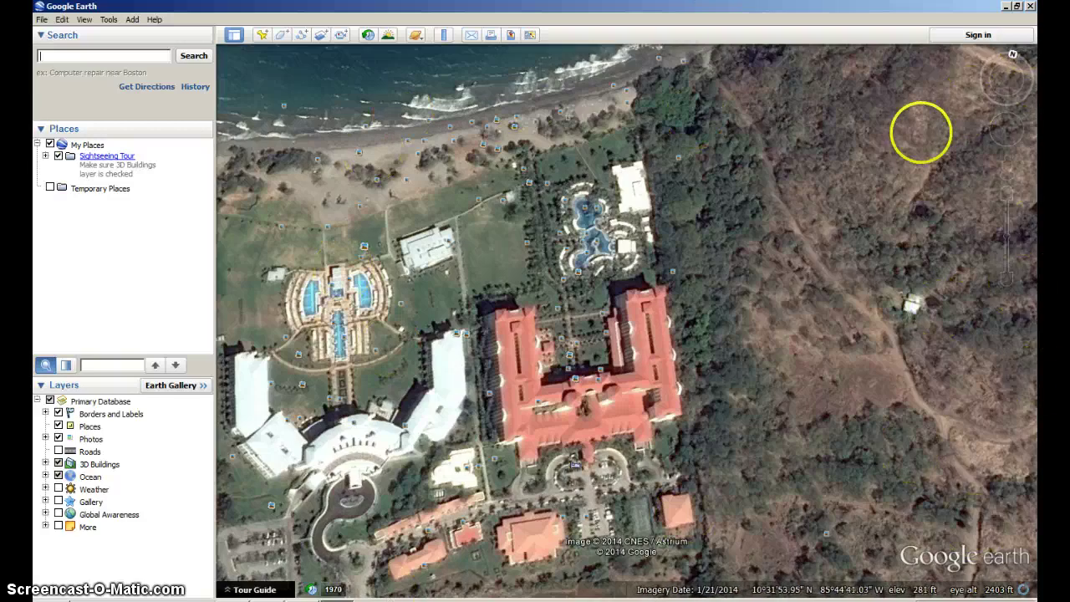
pyautogui.click(1005, 7)
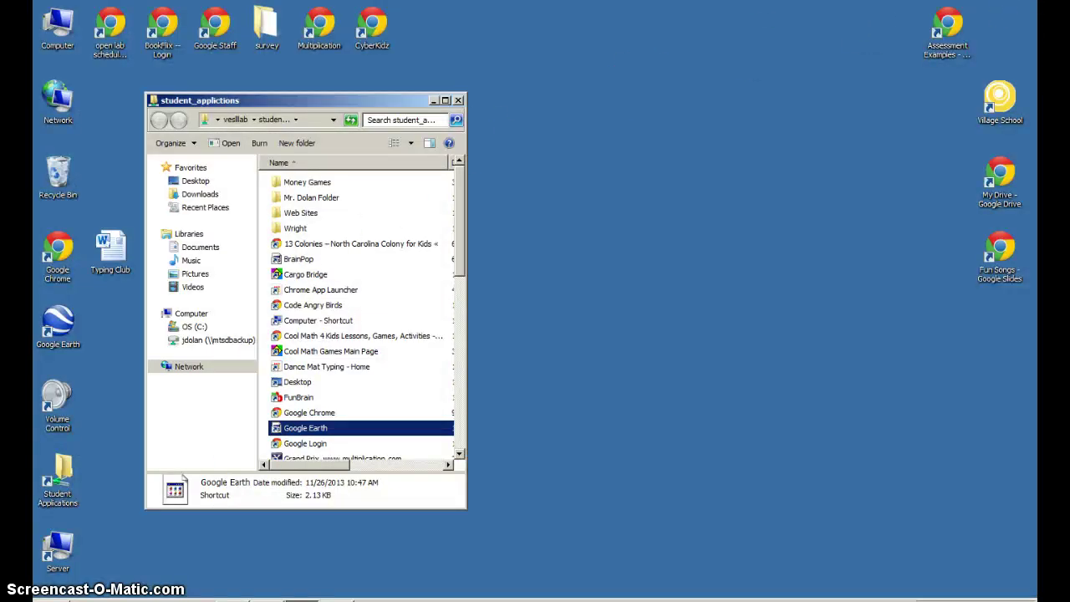
# Back in the Costa Rica doc, paste the resort screenshot on the empty line below the closing paragraph
pyautogui.hotkey('alt', 'Tab')
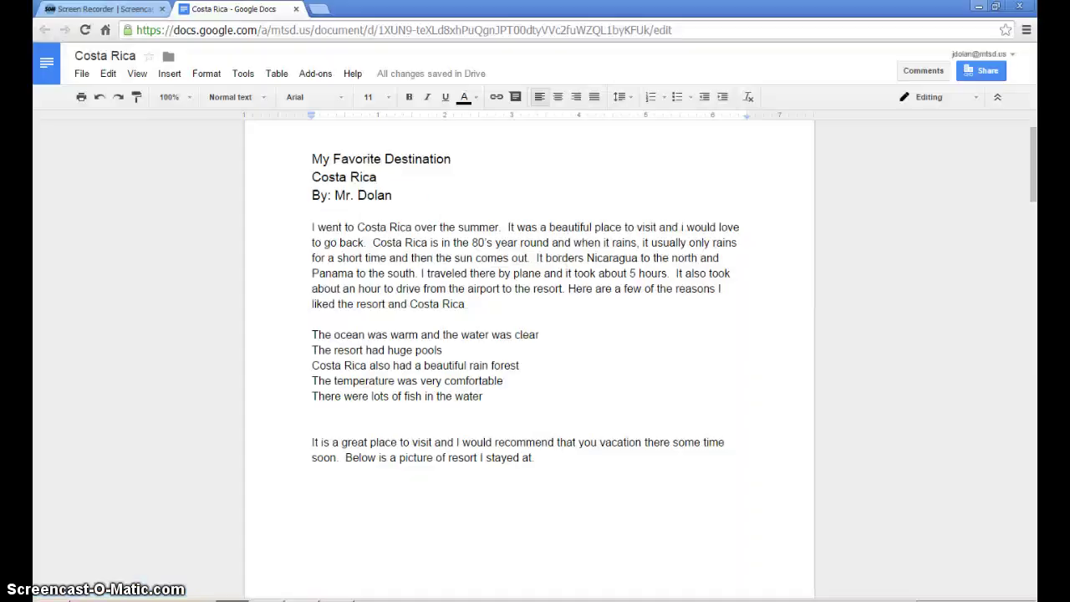
pyautogui.click(335, 501)
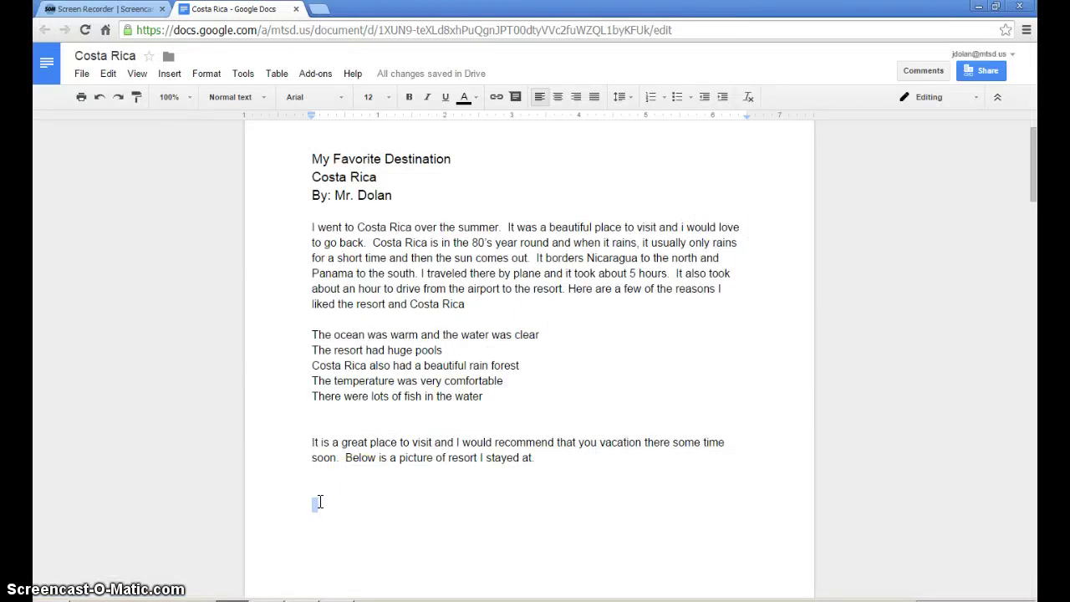
pyautogui.rightClick(318, 501)
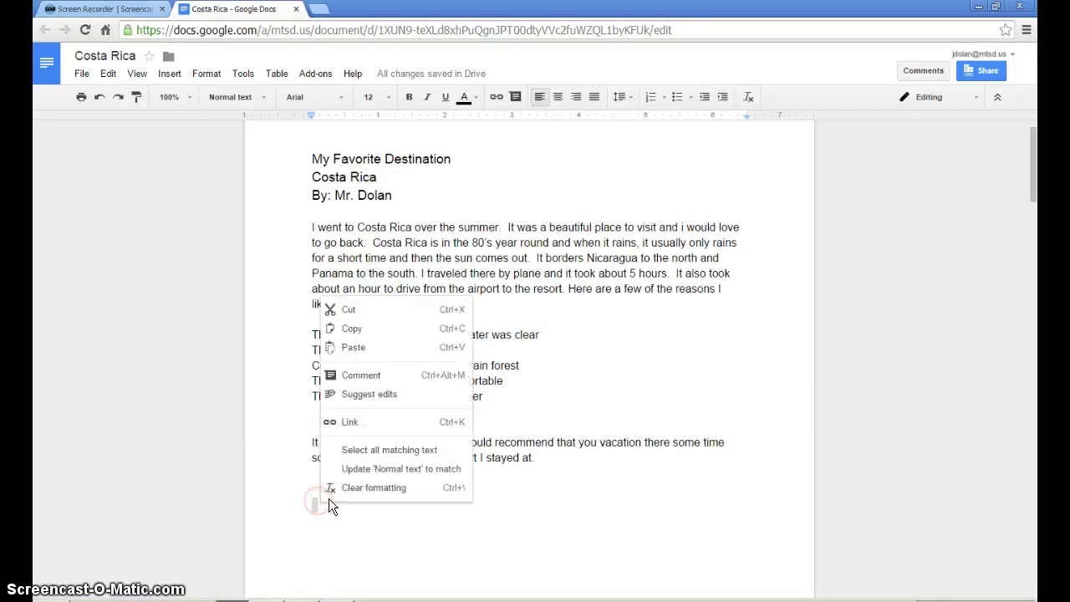
pyautogui.click(351, 348)
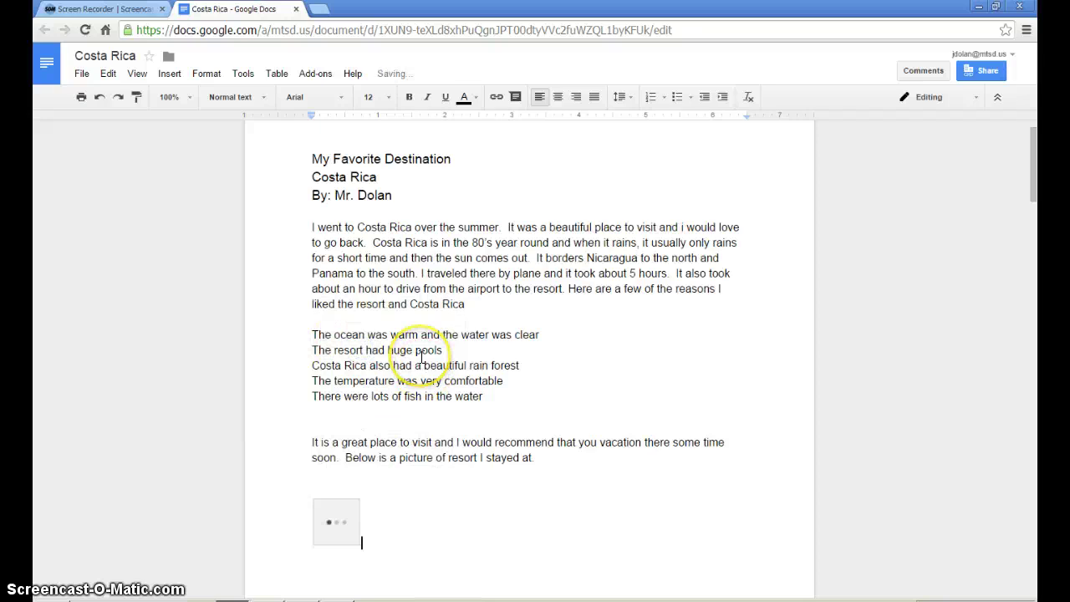
pyautogui.scroll(-3, 507, 343)
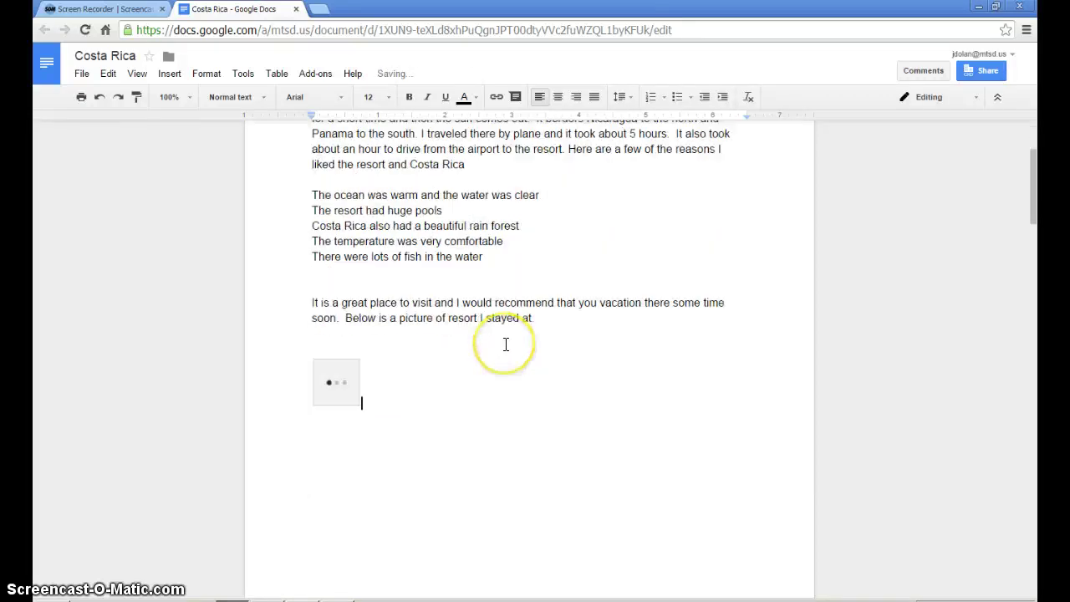
pyautogui.click(532, 354)
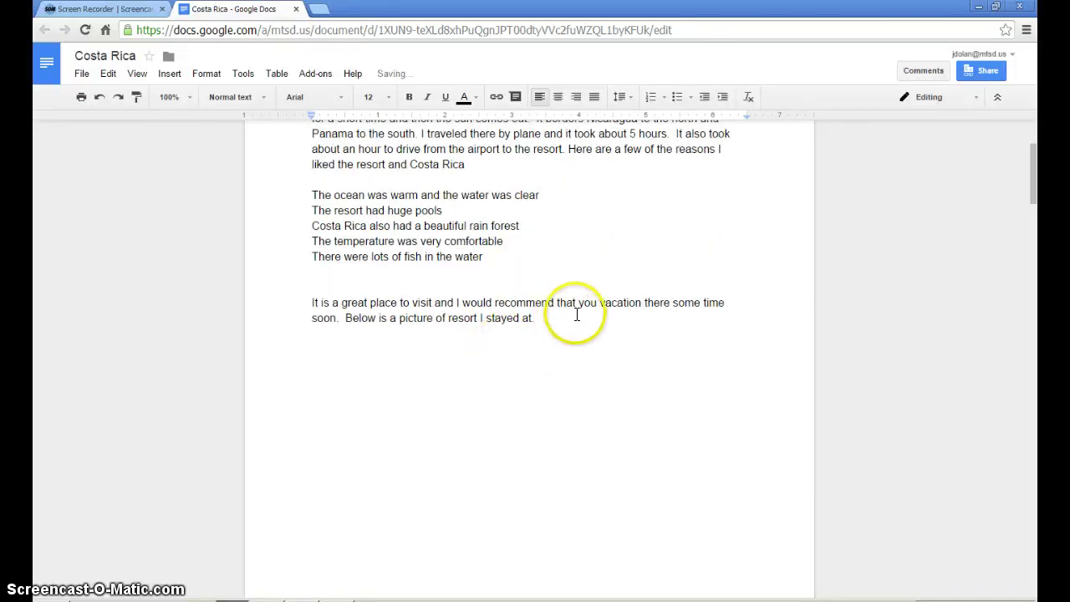
pyautogui.scroll(-6, 588, 383)
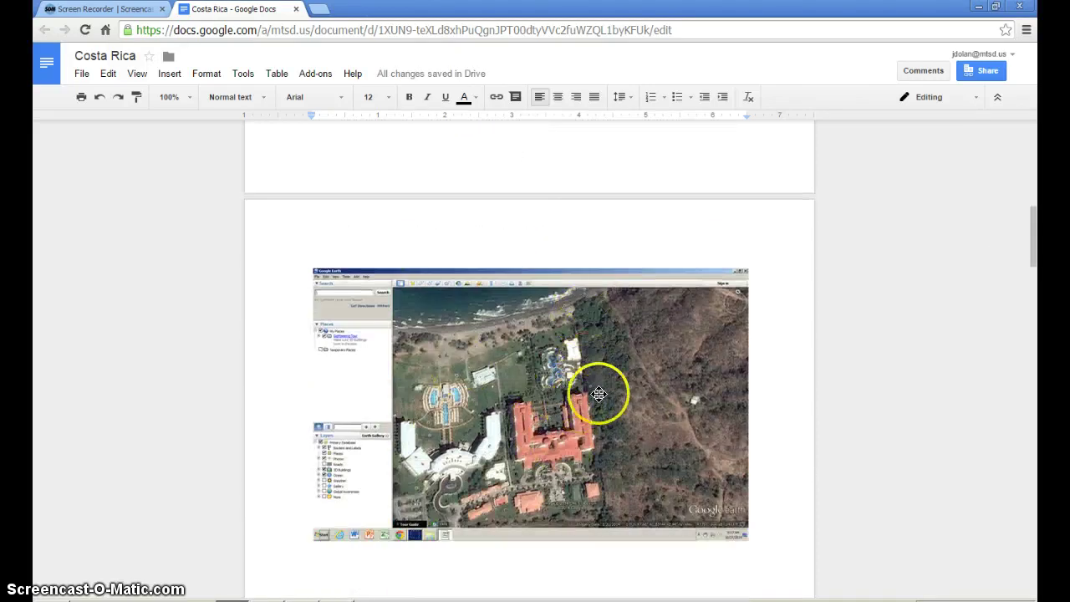
pyautogui.scroll(3, 521, 365)
pyautogui.scroll(-3, 521, 365)
# Crop the screenshot, trimming the Google Earth side panel, top window strip, right edge and bottom taskbar
pyautogui.click(523, 358)
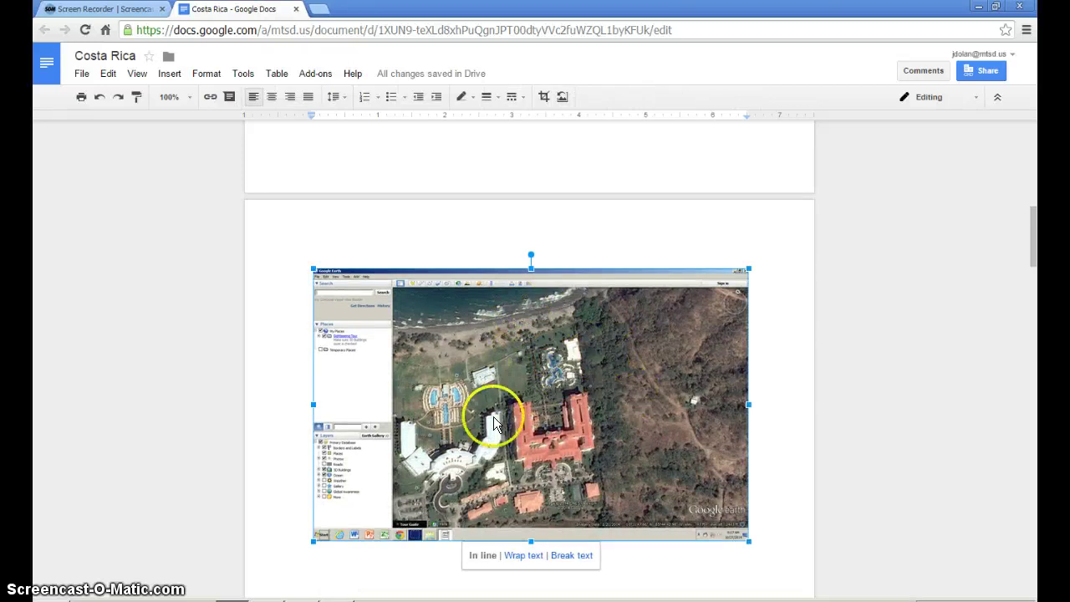
pyautogui.click(676, 227)
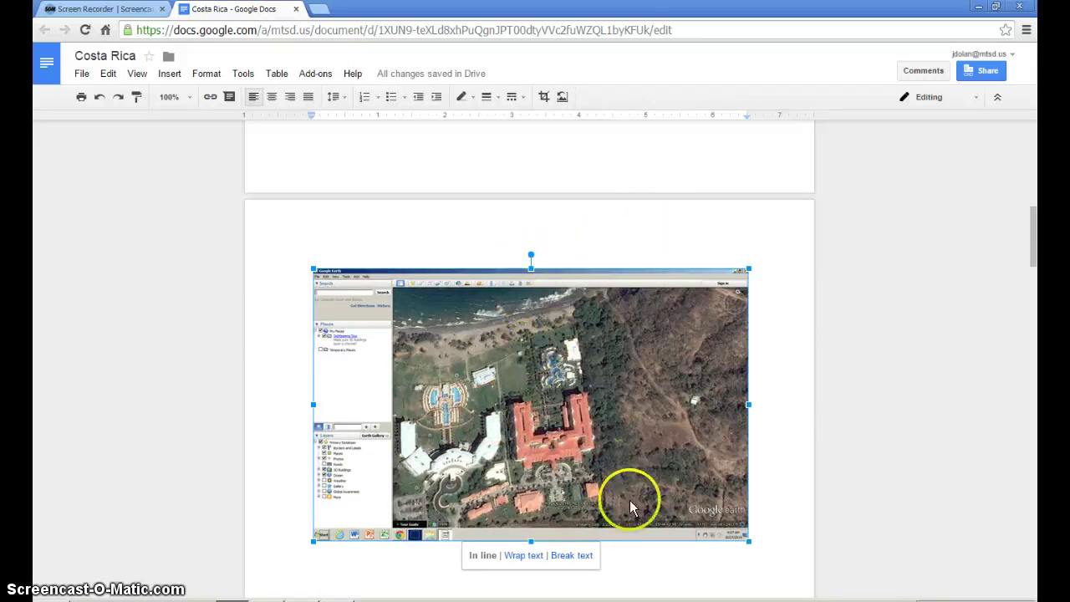
pyautogui.click(681, 578)
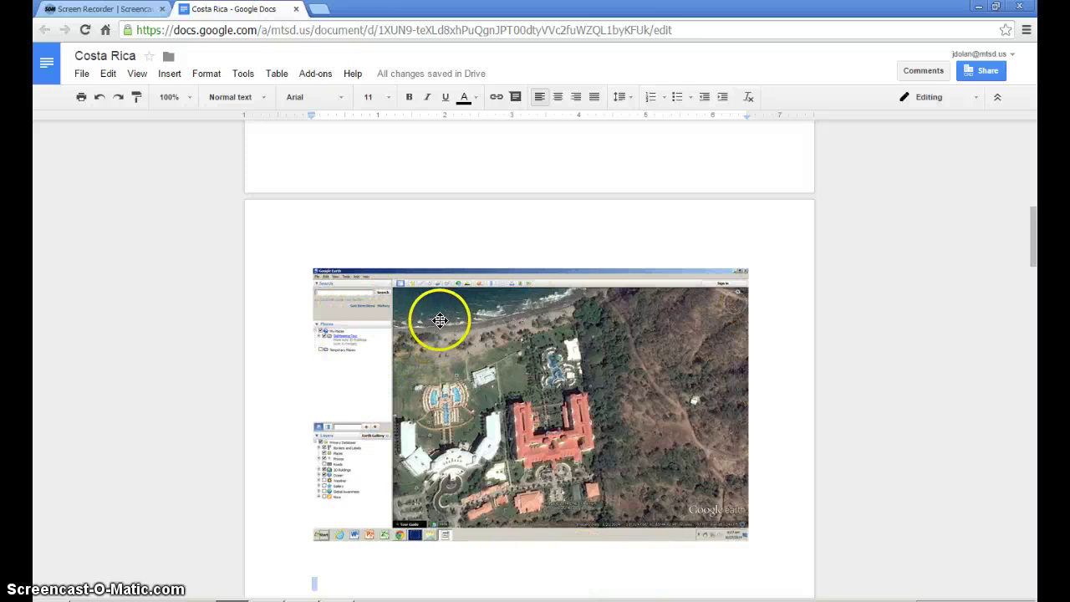
pyautogui.click(523, 380)
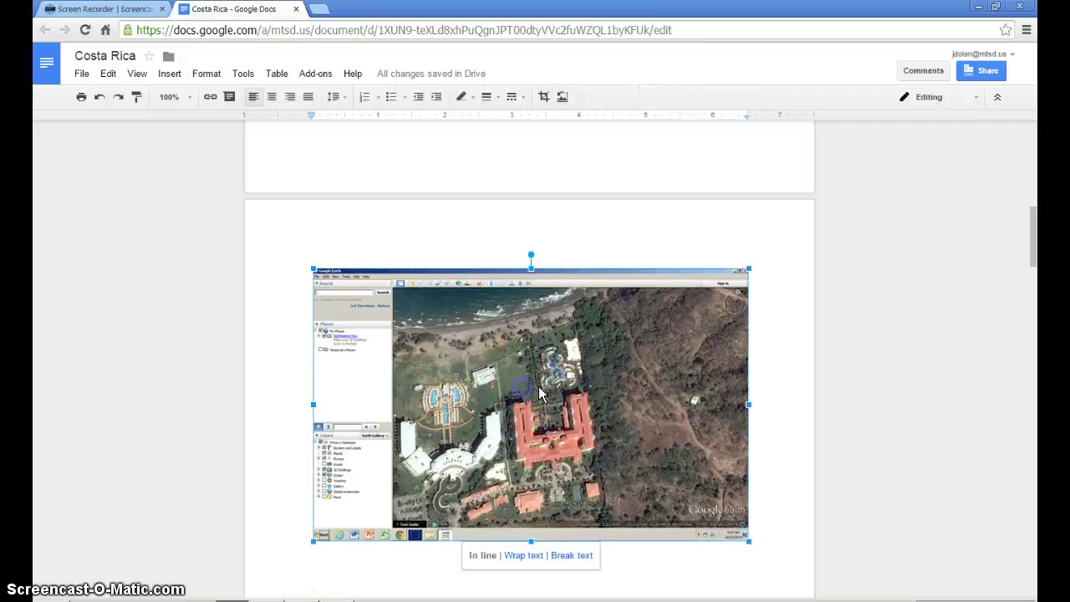
pyautogui.click(543, 98)
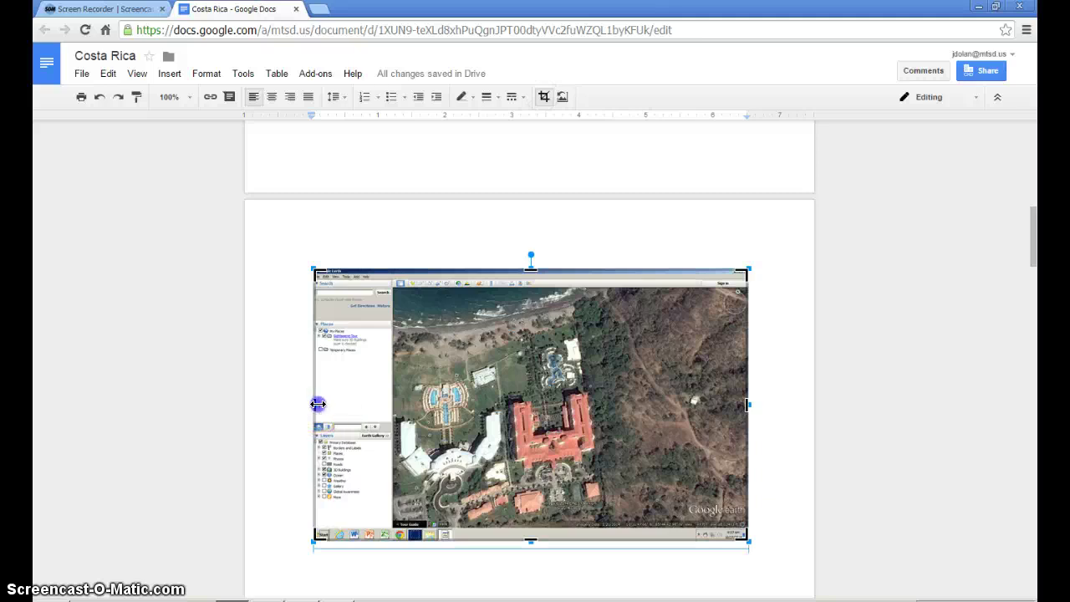
pyautogui.moveTo(326, 404); pyautogui.dragTo(435, 420)
pyautogui.moveTo(473, 269); pyautogui.dragTo(459, 307)
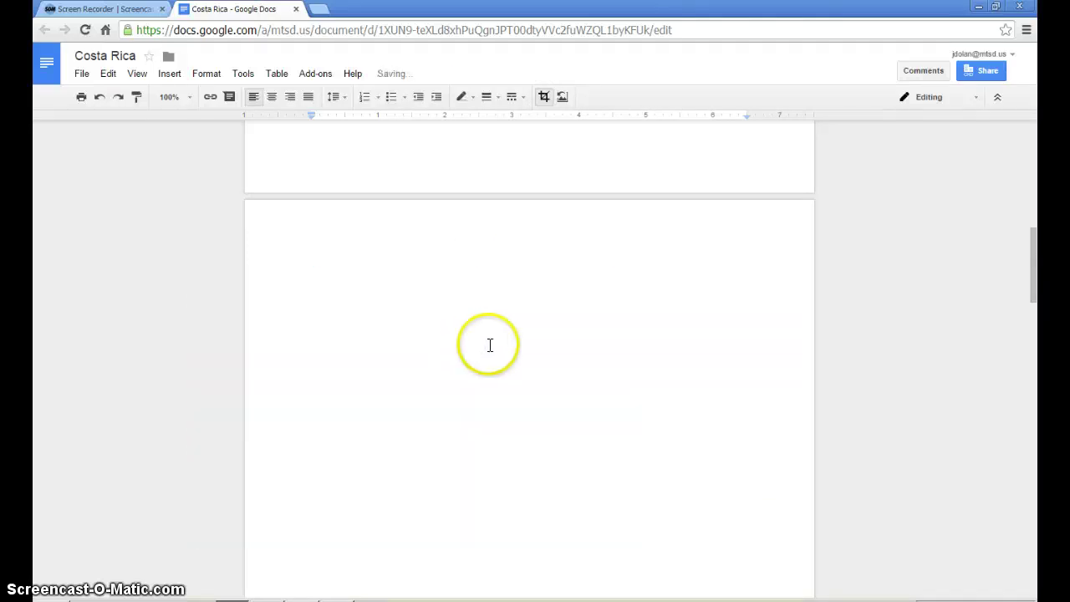
pyautogui.scroll(-5, 490, 350)
pyautogui.scroll(10, 489, 351)
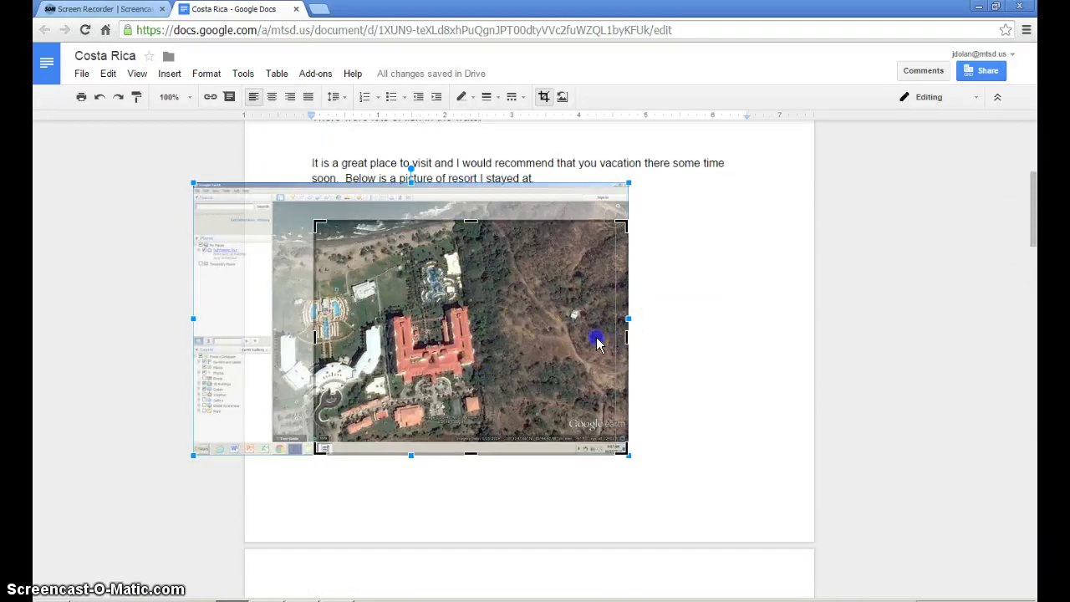
pyautogui.moveTo(554, 343); pyautogui.dragTo(552, 343)
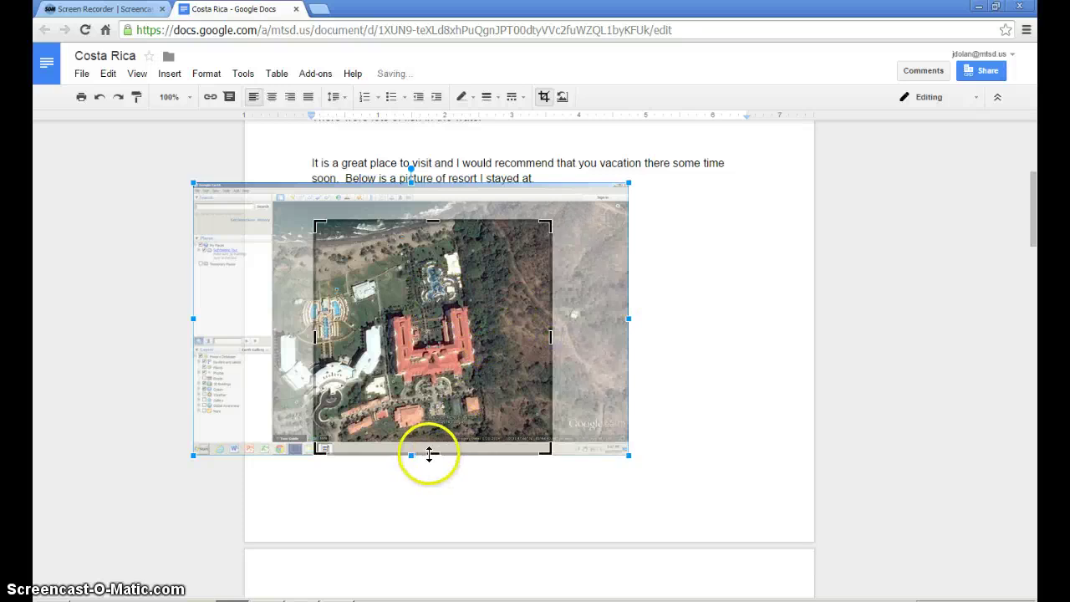
pyautogui.moveTo(428, 454); pyautogui.dragTo(431, 426)
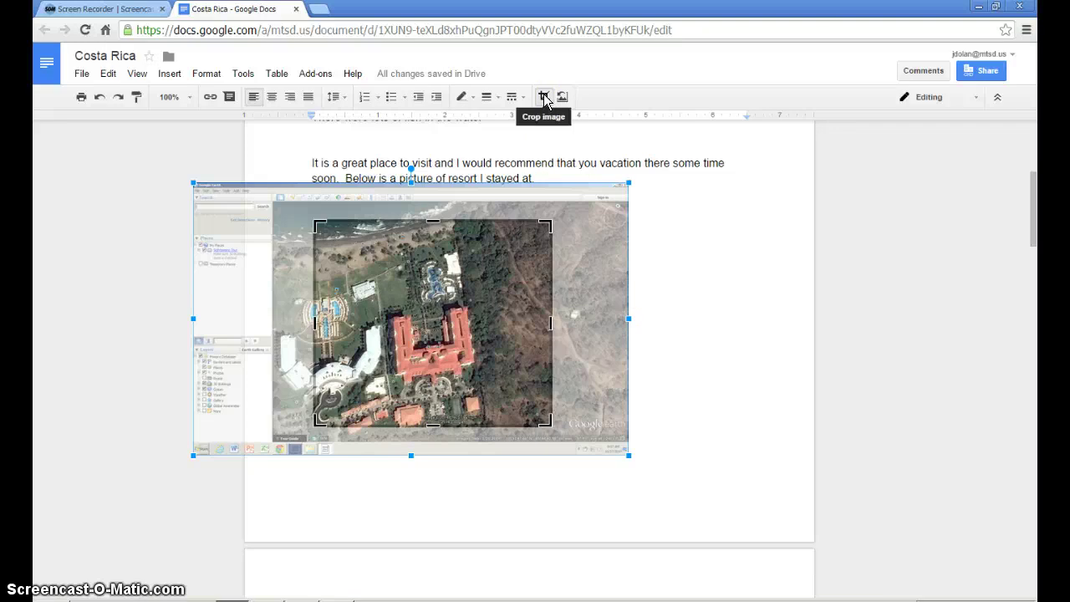
pyautogui.click(544, 98)
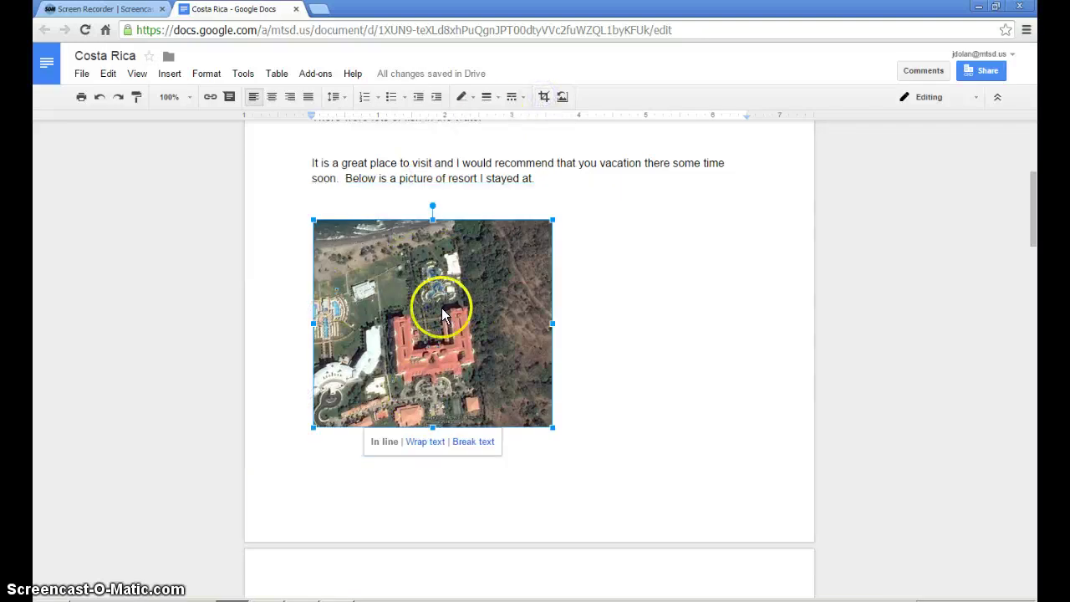
# Set the cropped picture to Wrap text and drag it up beside the list of reasons
pyautogui.scroll(-1, 575, 303)
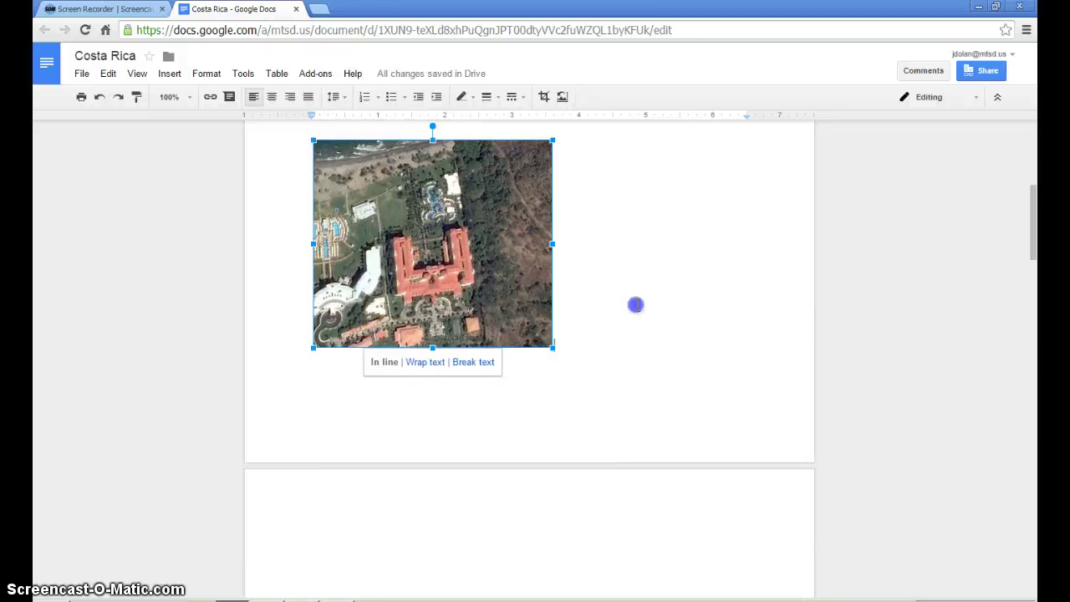
pyautogui.click(433, 369)
pyautogui.moveTo(450, 232); pyautogui.dragTo(576, 291)
pyautogui.scroll(2, 542, 318)
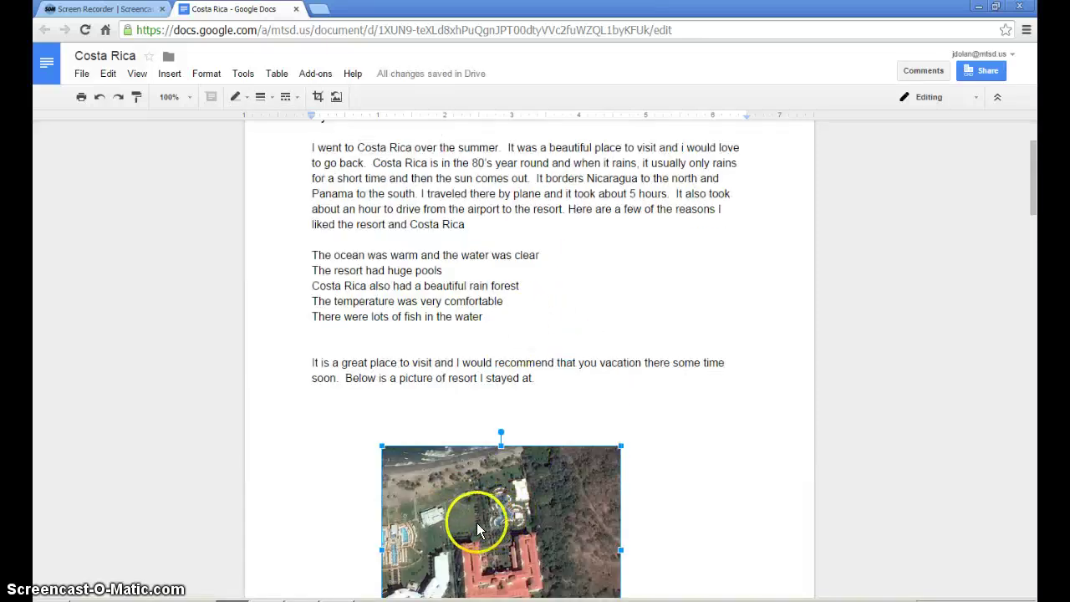
pyautogui.moveTo(477, 523); pyautogui.dragTo(631, 284)
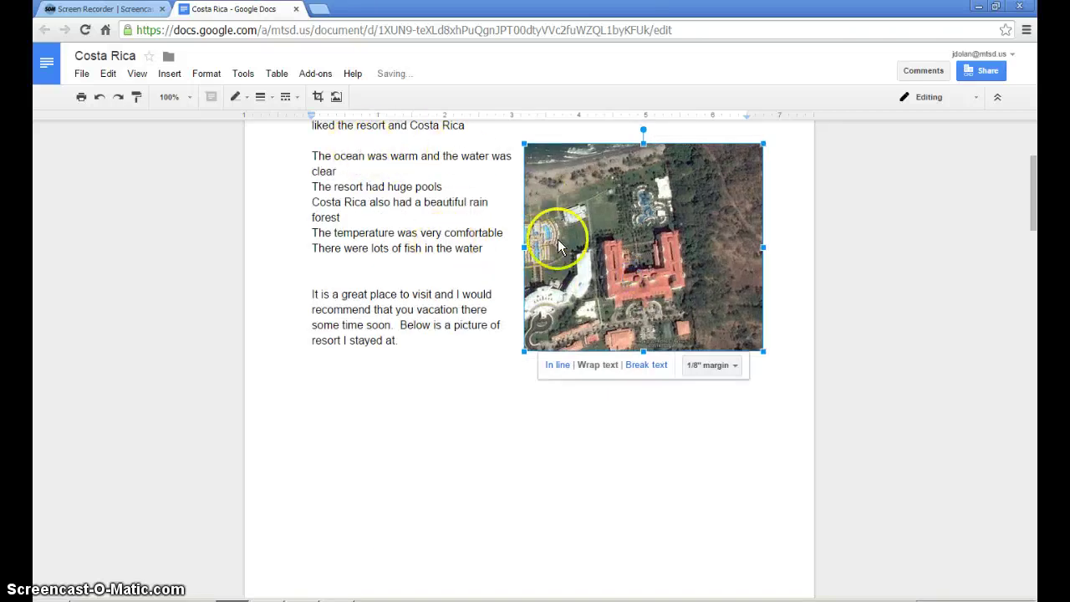
# Reposition the picture centred directly below the closing paragraph on the first page
pyautogui.moveTo(633, 234); pyautogui.dragTo(535, 440)
pyautogui.scroll(-2, 554, 411)
pyautogui.click(538, 316)
pyautogui.moveTo(538, 316); pyautogui.dragTo(529, 349)
pyautogui.scroll(-1, 550, 330)
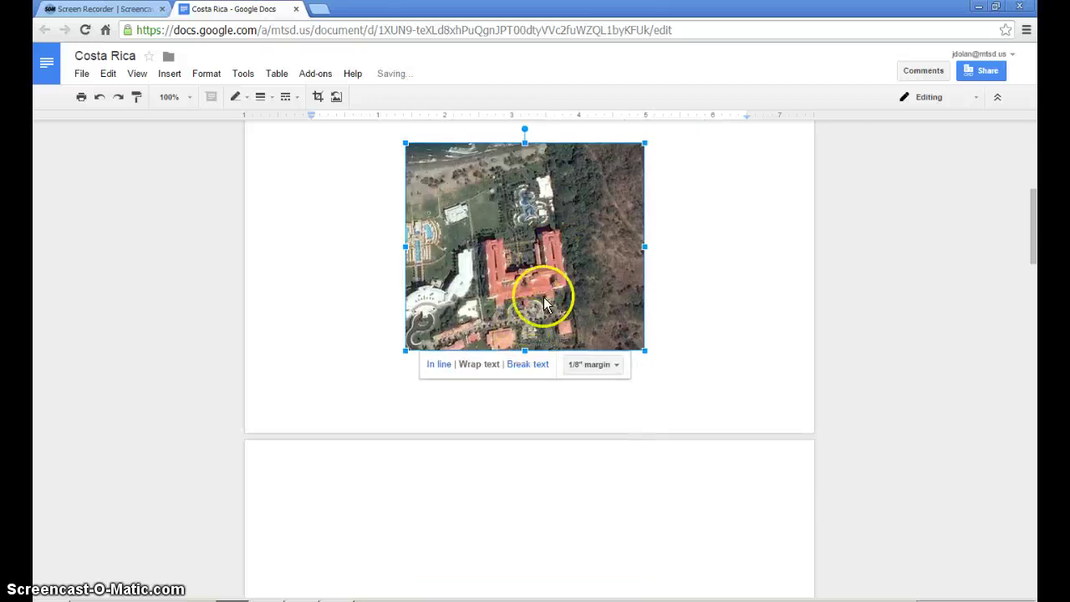
pyautogui.scroll(1, 549, 284)
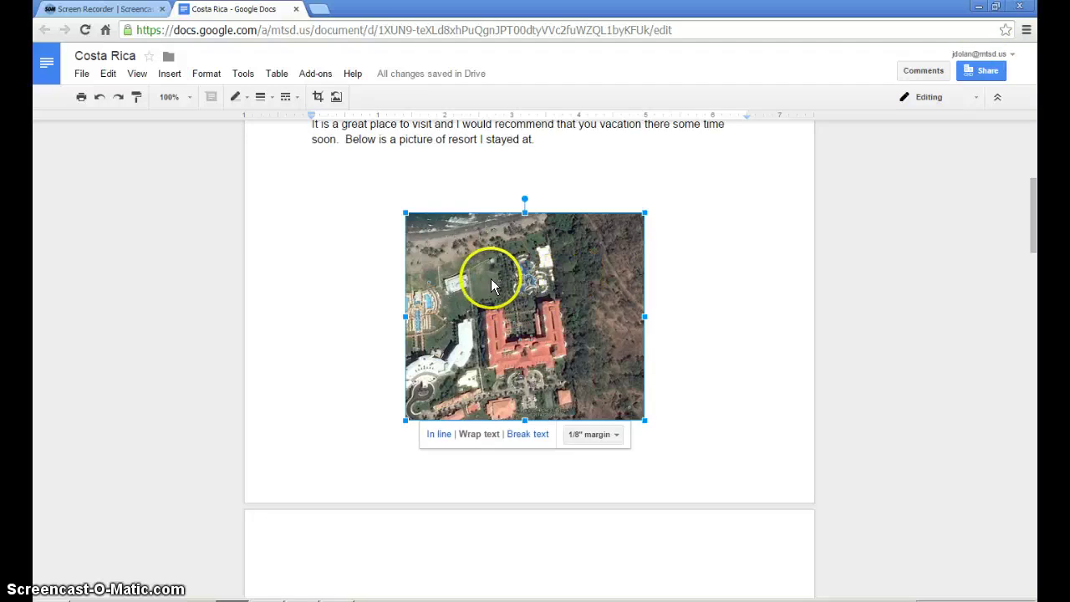
pyautogui.scroll(4, 489, 276)
pyautogui.scroll(-3, 489, 257)
pyautogui.scroll(-3, 487, 258)
pyautogui.scroll(4, 487, 258)
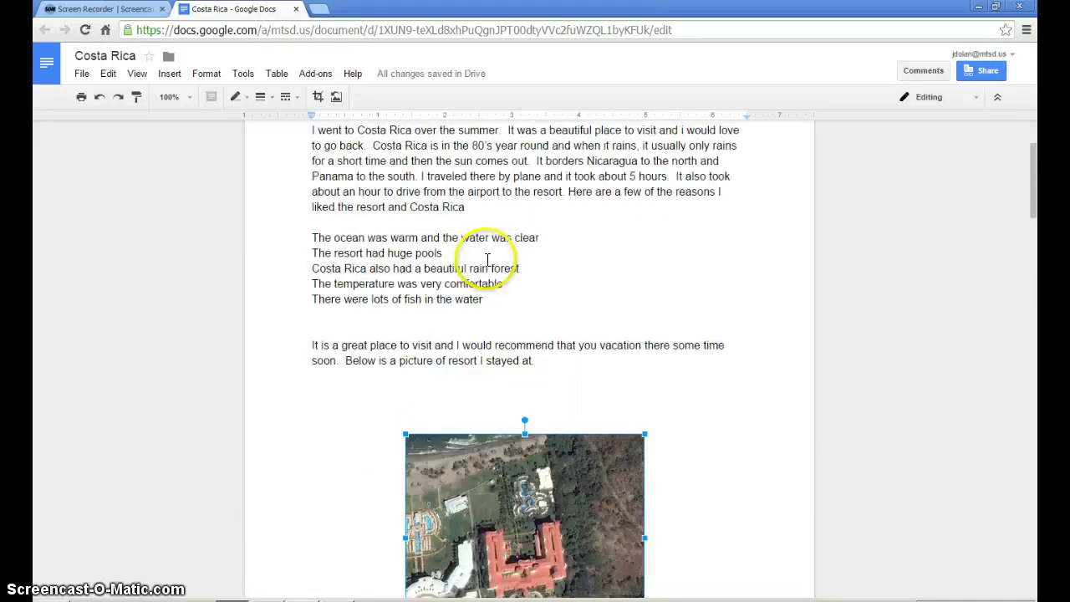
pyautogui.scroll(3, 488, 258)
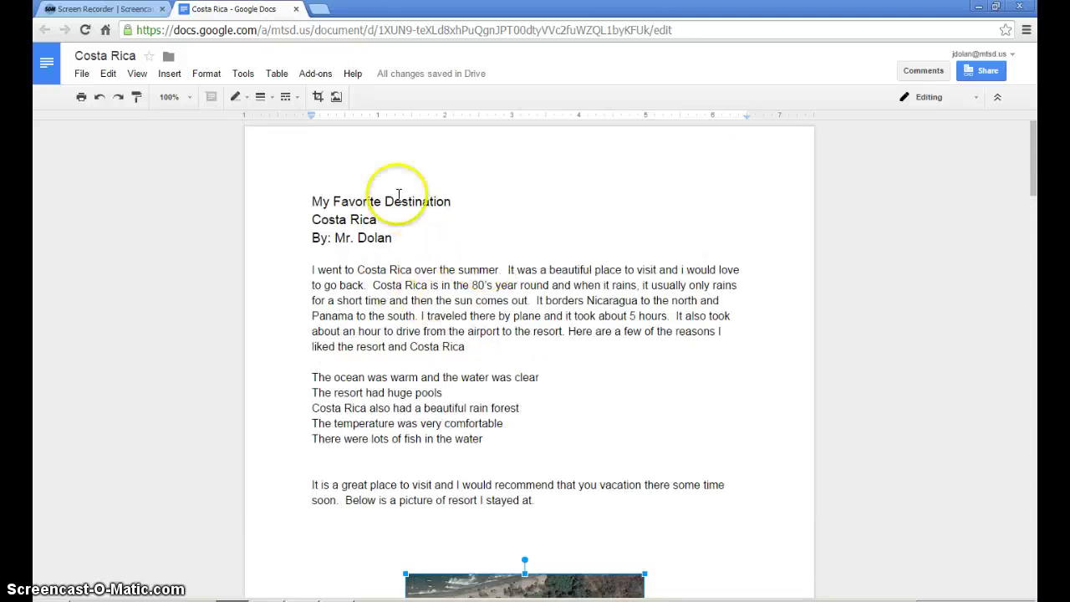